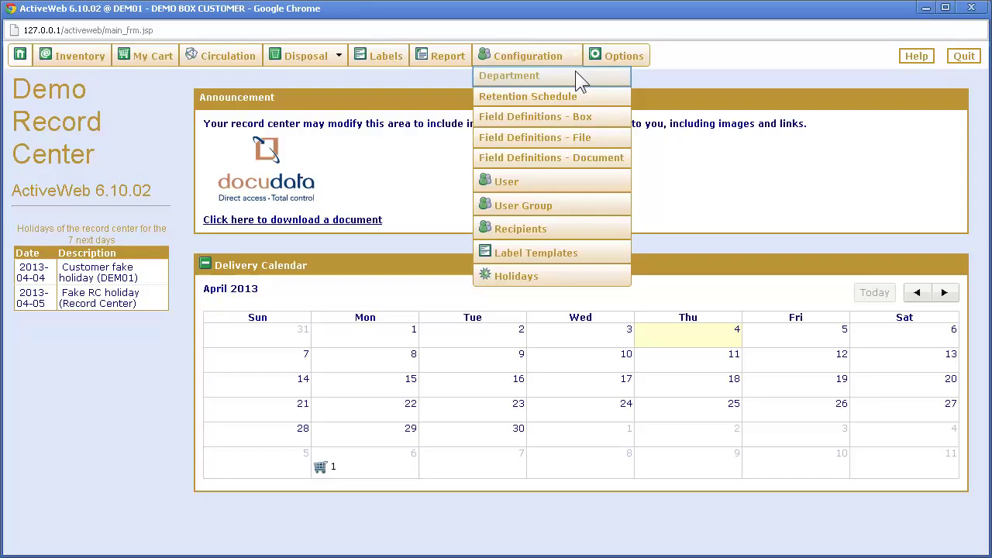
Open the department list, view the ACCOUNTING sub-departments, and add an IT department with the description Information Technology
left_click(578, 74)
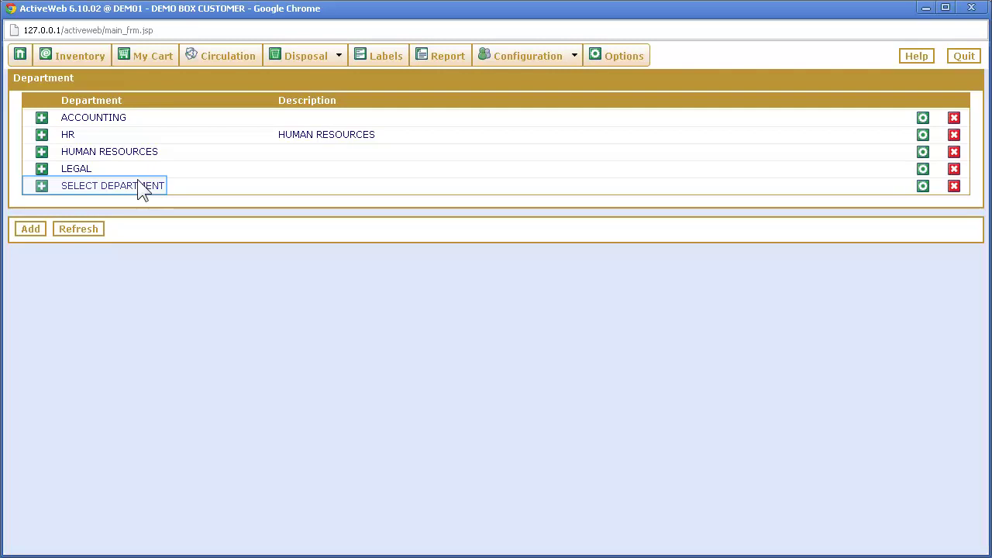
left_click(42, 117)
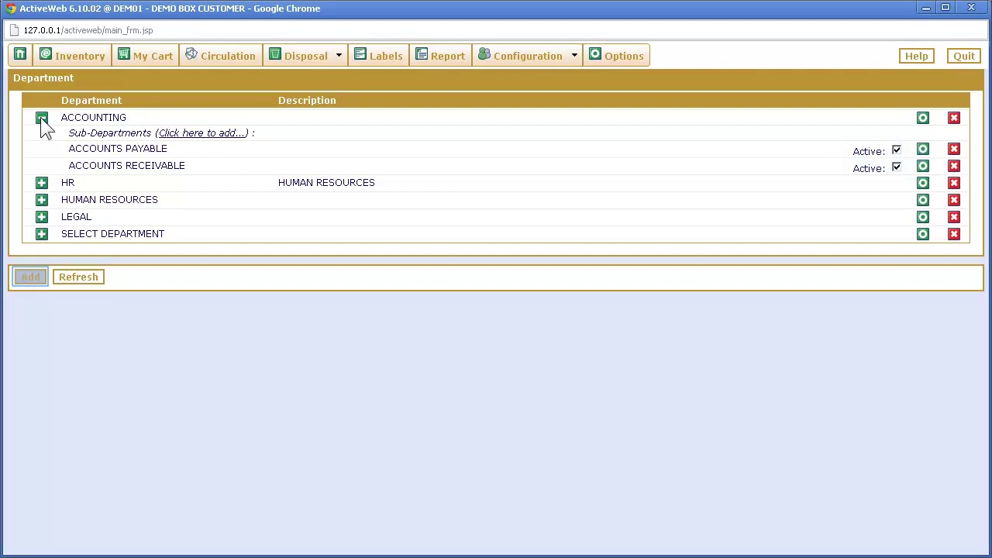
left_click(30, 278)
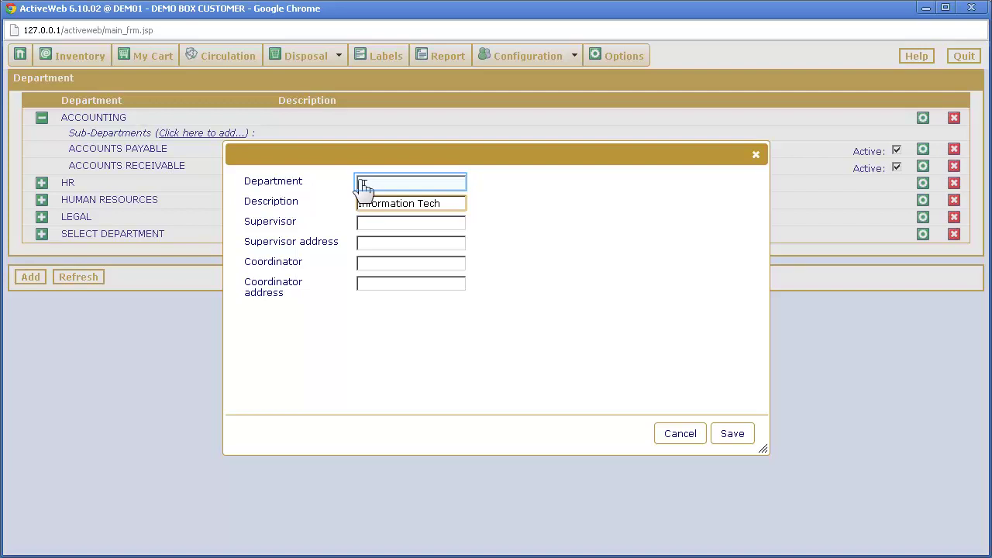
key("Tab")
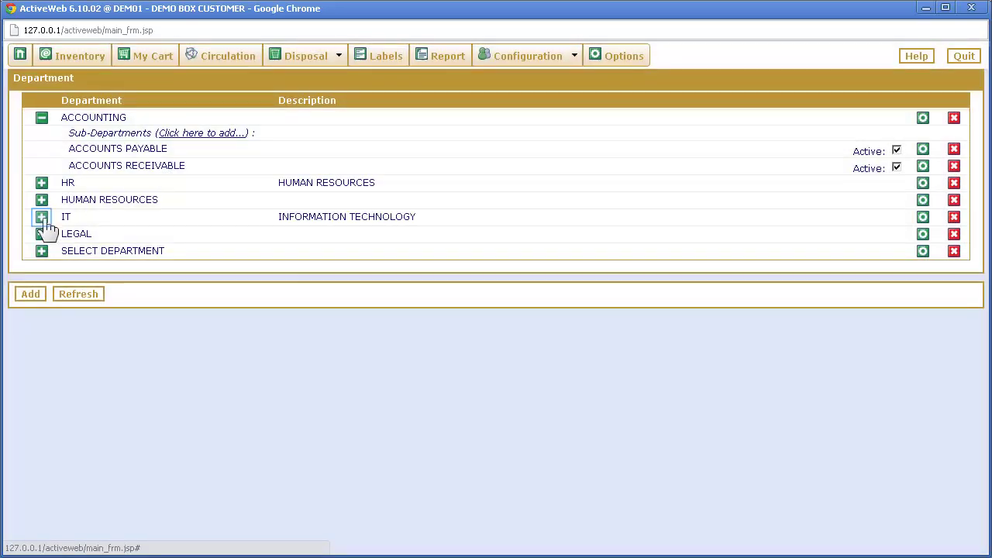
left_click(42, 217)
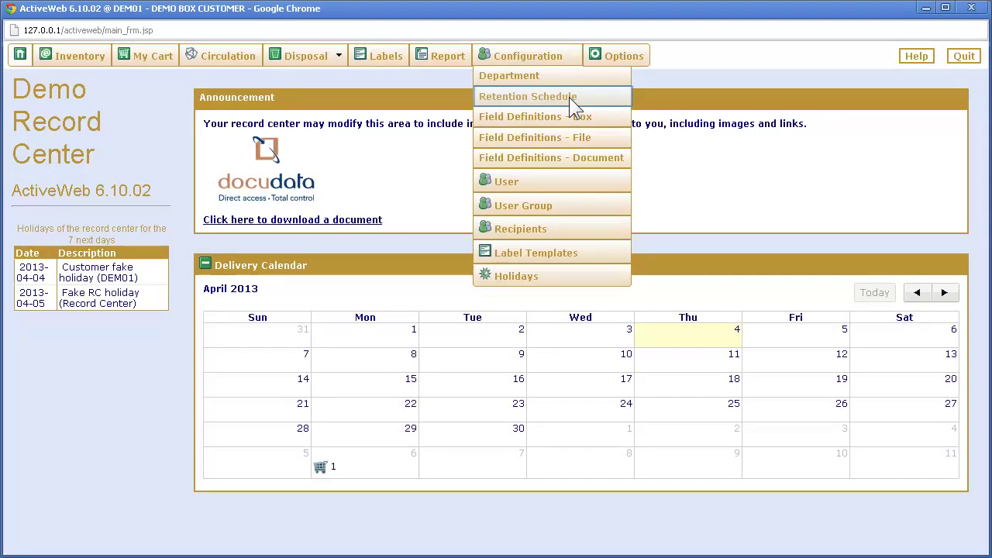
Open the retention schedule and review the TAX record series' retention periods, disposal options and evaluation fields
left_click(571, 100)
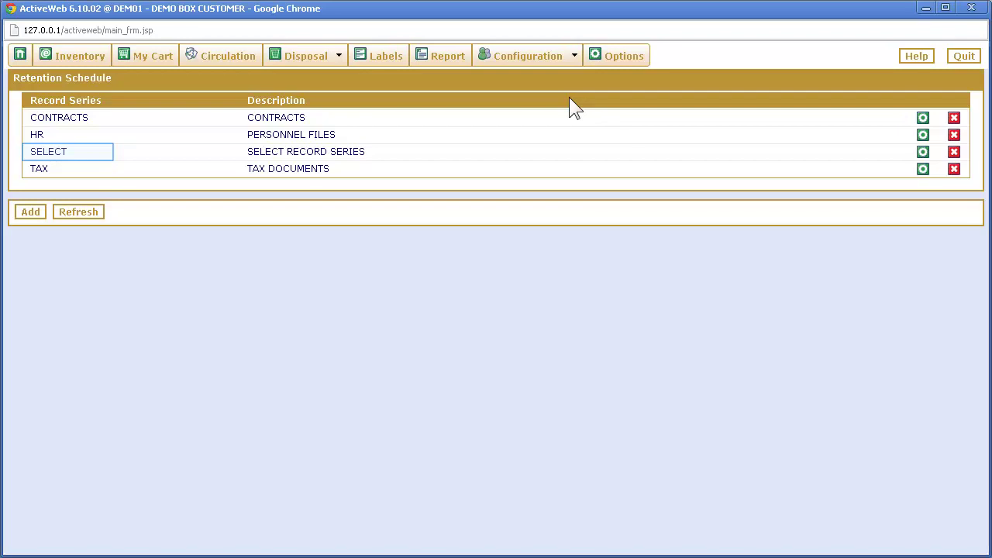
key("Tab")
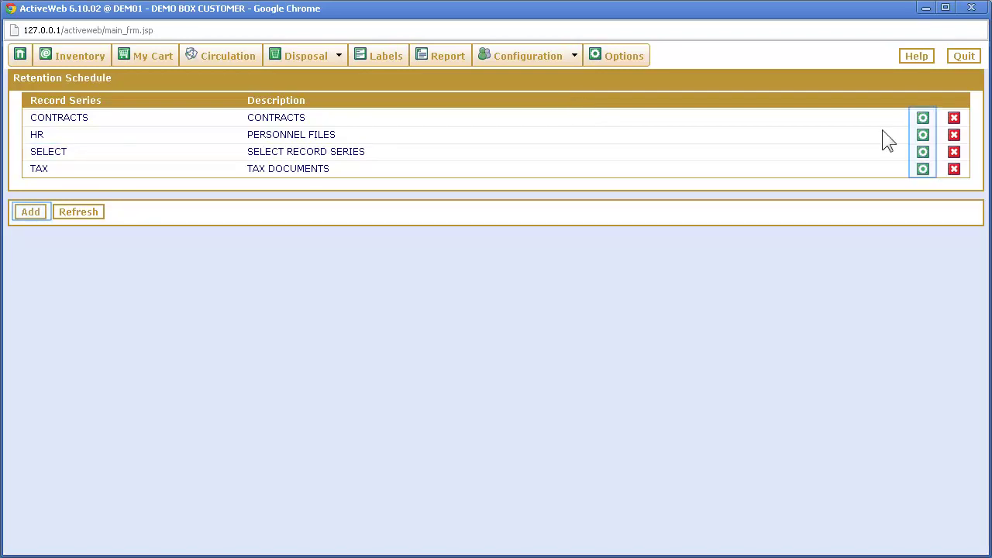
left_click(922, 171)
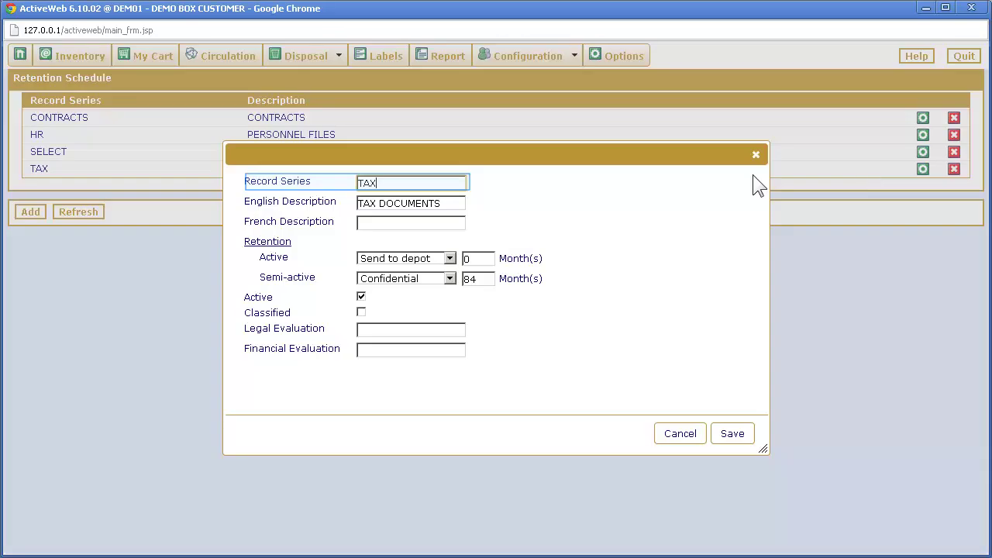
left_click(453, 280)
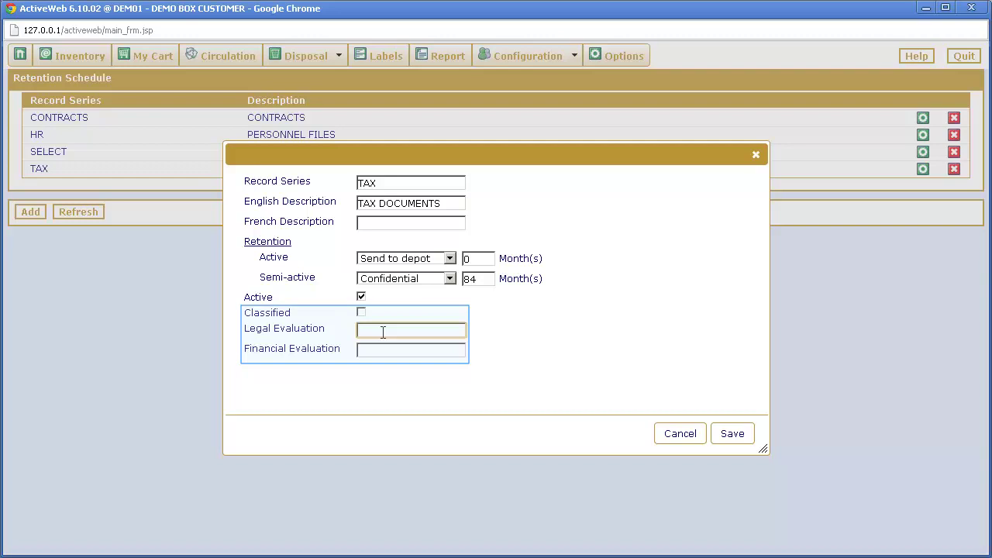
key("Return")
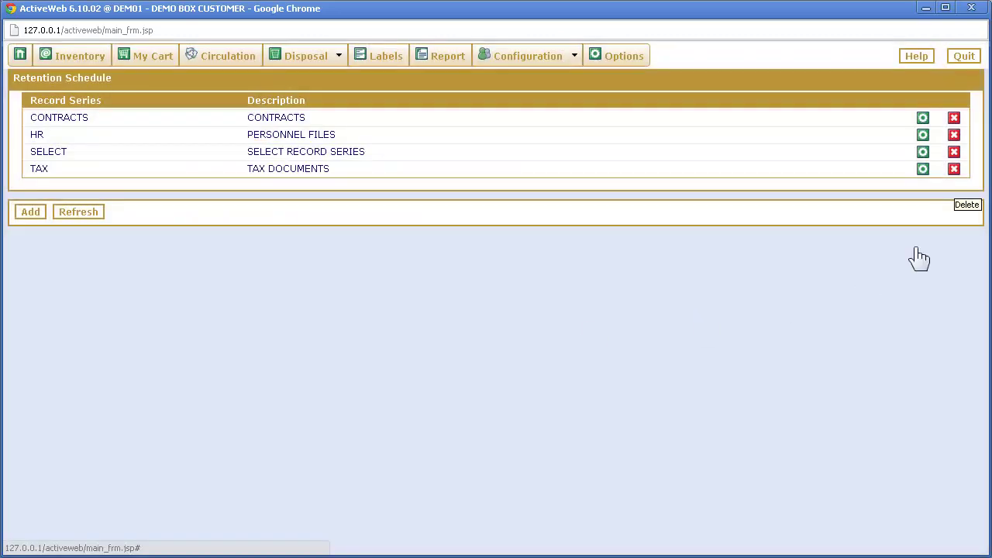
left_click(954, 170)
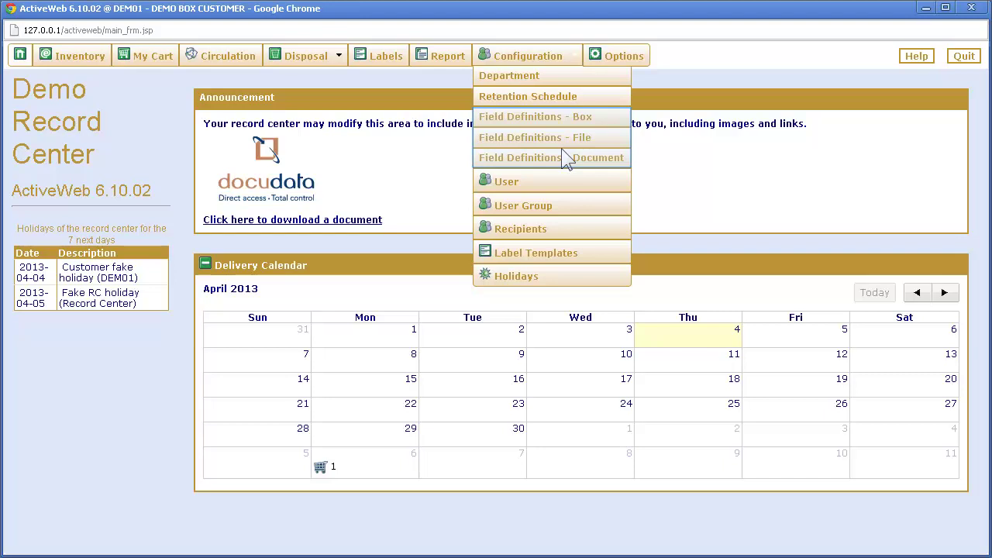
Review the box field definitions, including Field 1's rename and value options and the additional fields
left_click(564, 154)
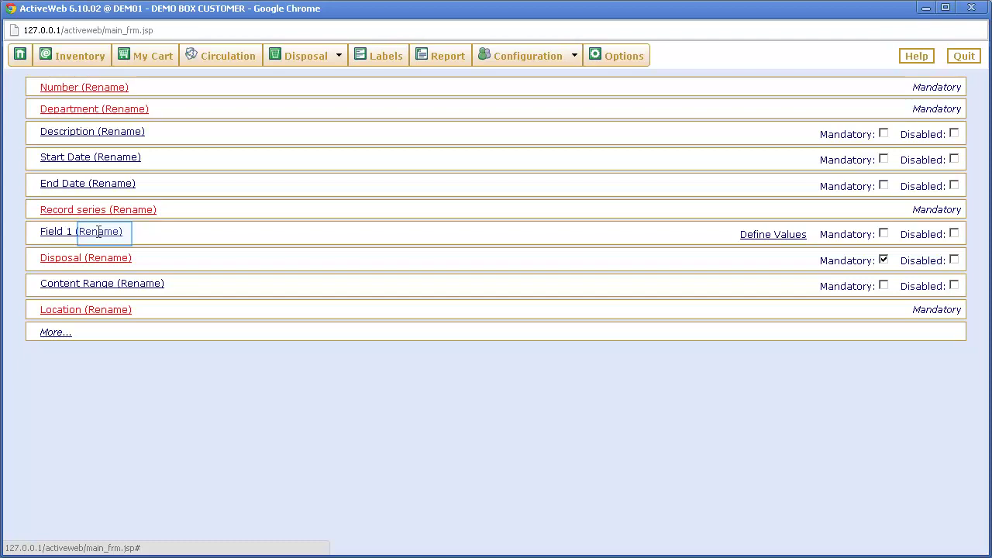
left_click(98, 231)
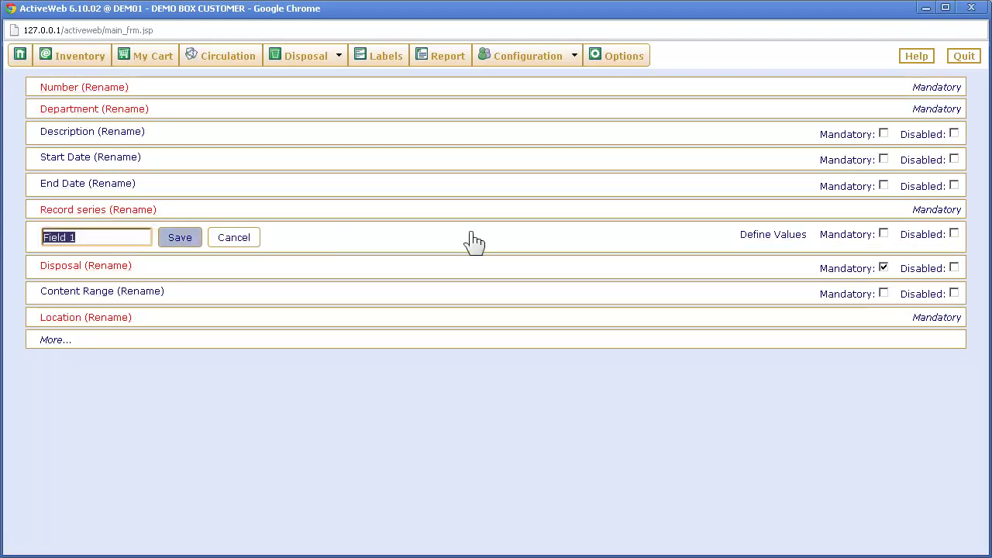
left_click(763, 243)
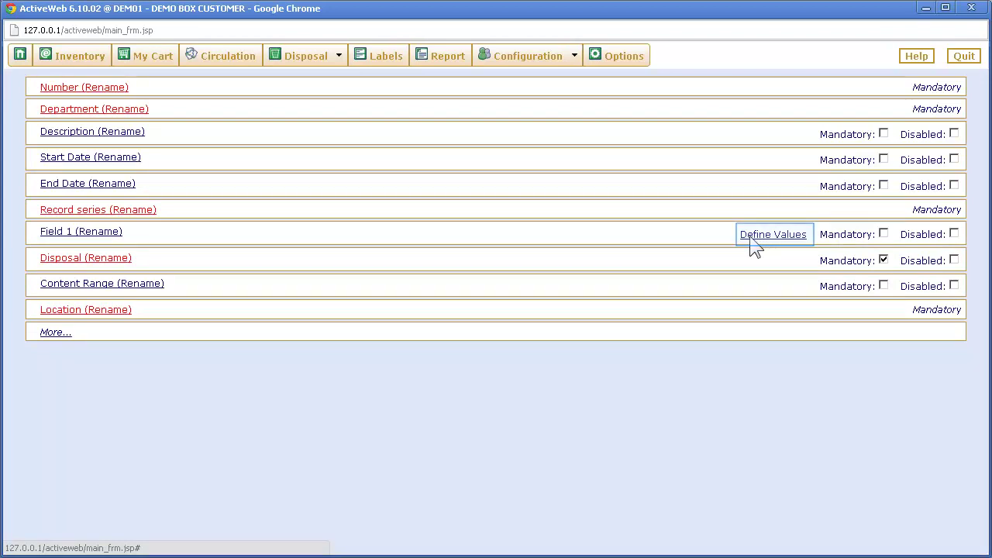
left_click(754, 244)
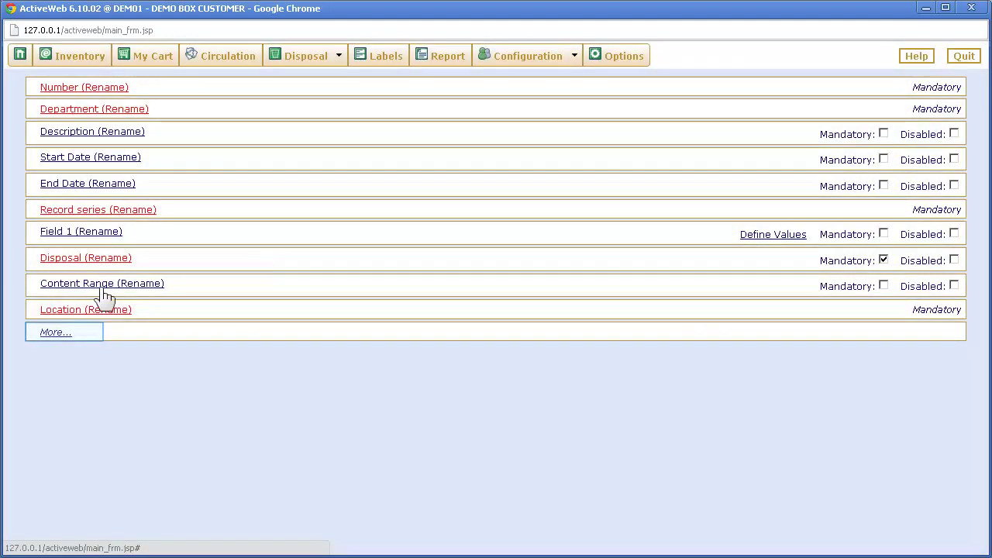
left_click(55, 333)
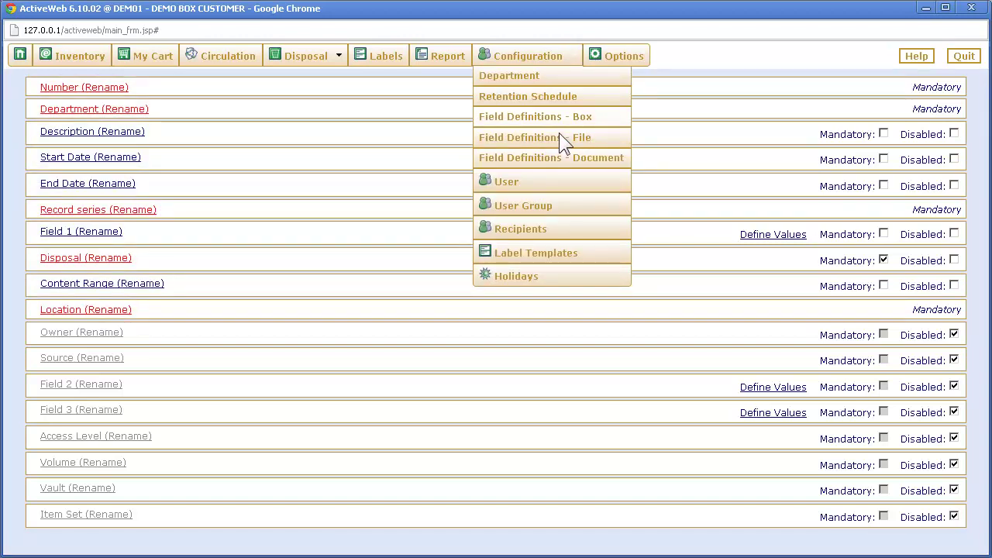
Look through the file field definitions, including the additional fields, and open the document field definitions
left_click(559, 138)
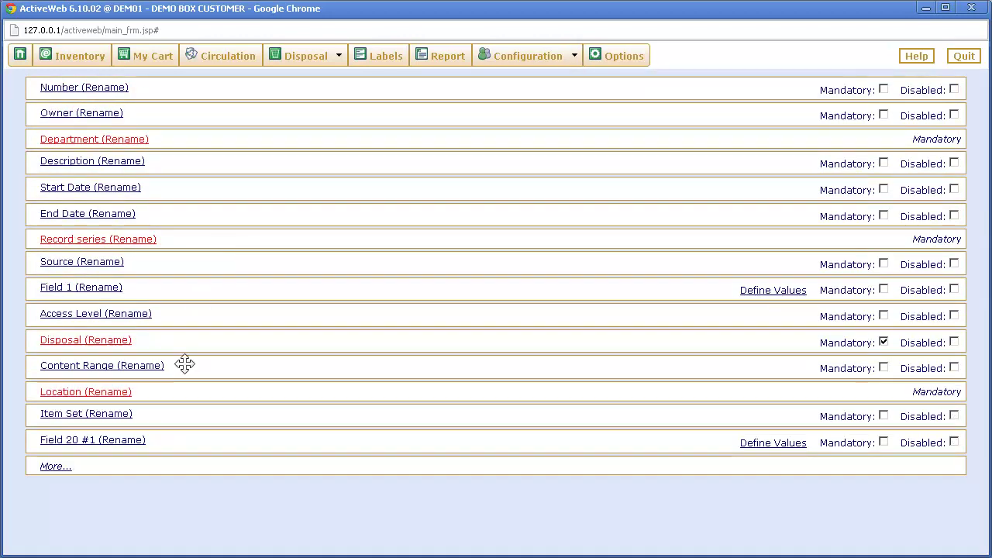
middle_click(192, 392)
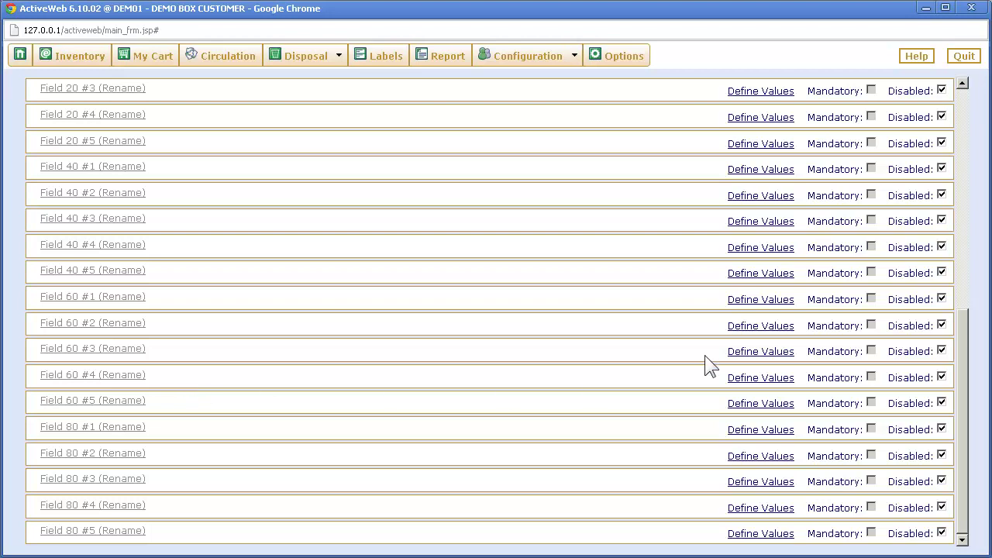
left_click(751, 326)
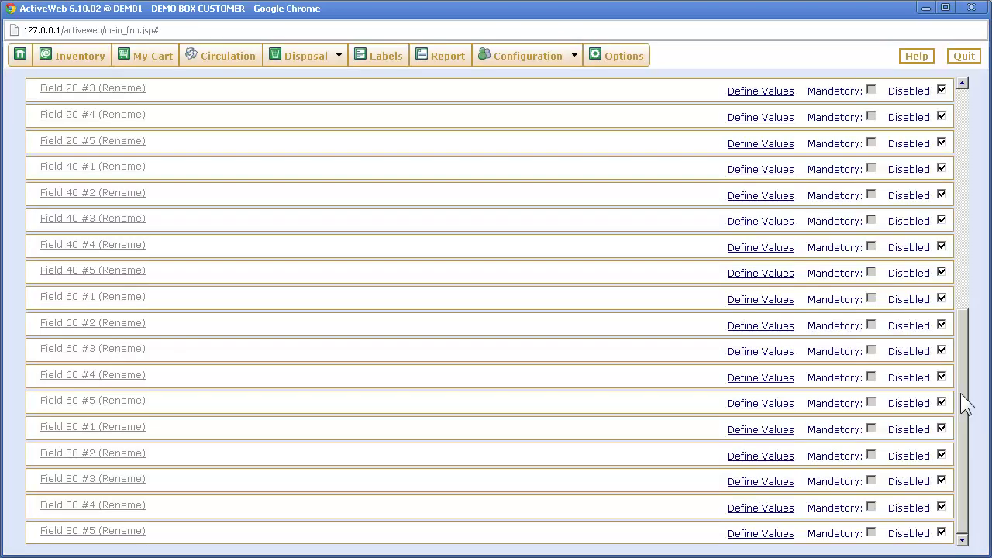
left_click_drag(965, 403, 942, 194)
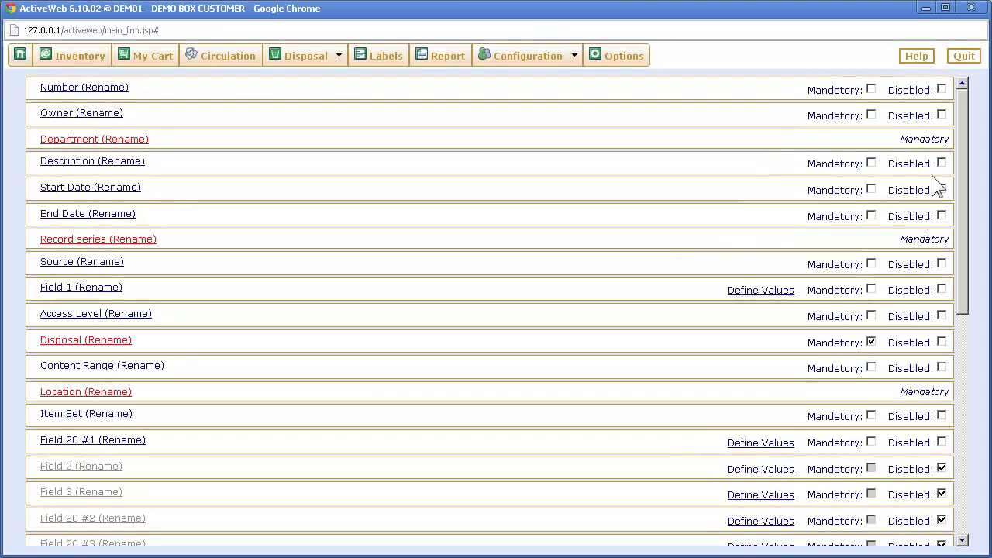
mouse_move(527, 56)
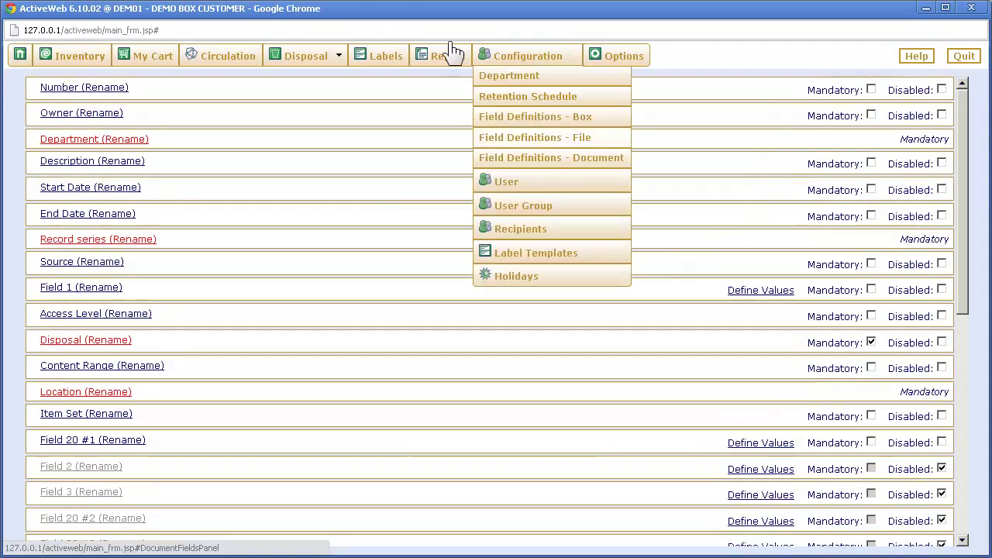
left_click(580, 159)
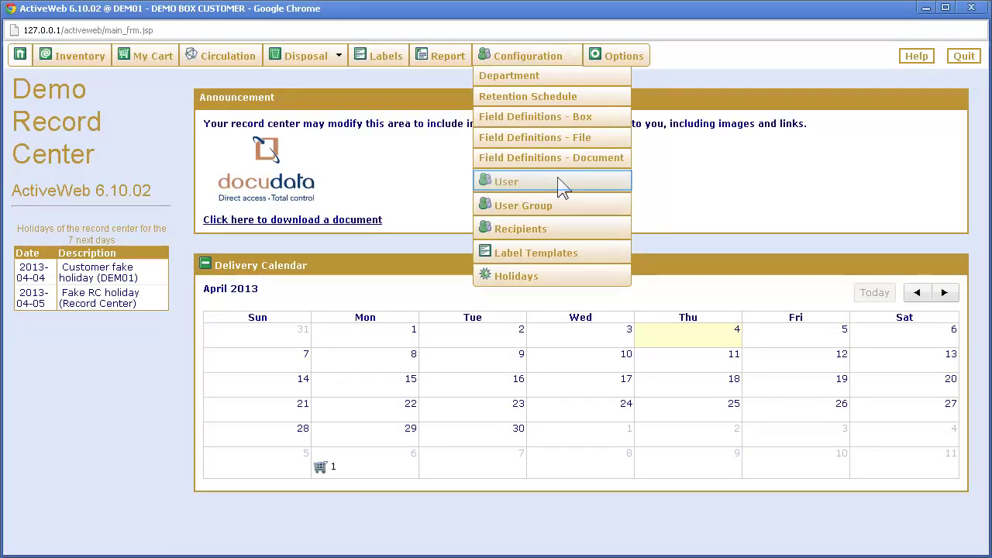
Open the users list and review the MANAGEMENT user's active status, groups, department and delivery address access, and WEB License options
left_click(557, 178)
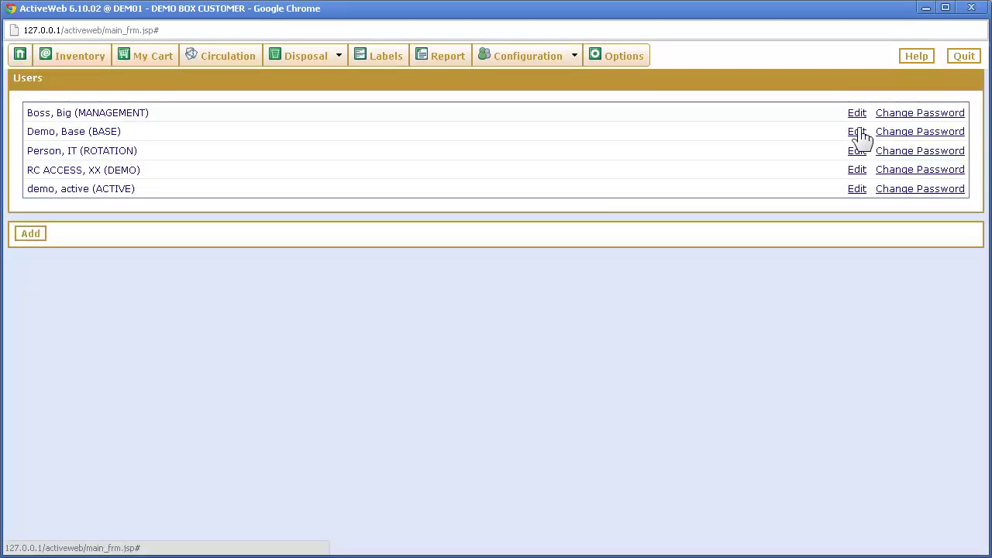
left_click(858, 131)
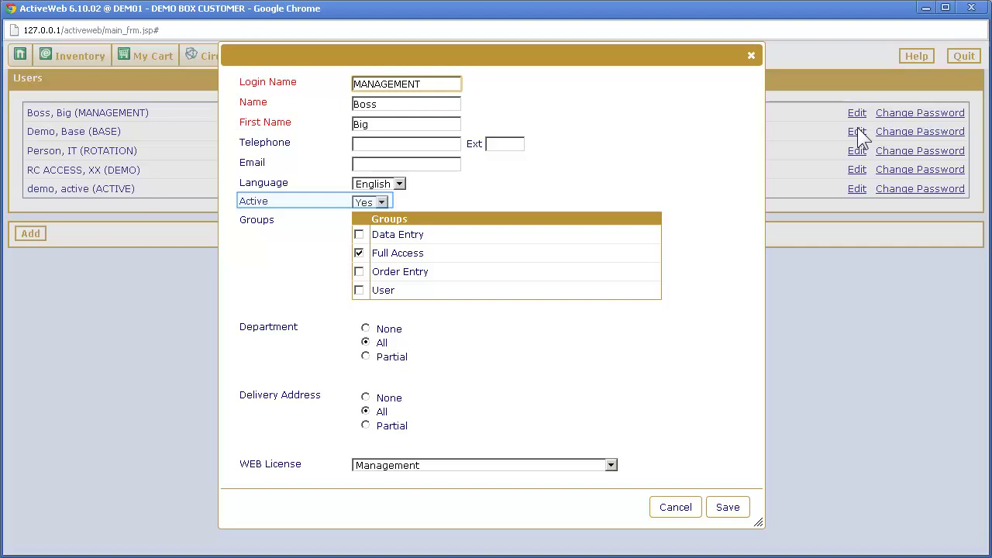
key("Tab")
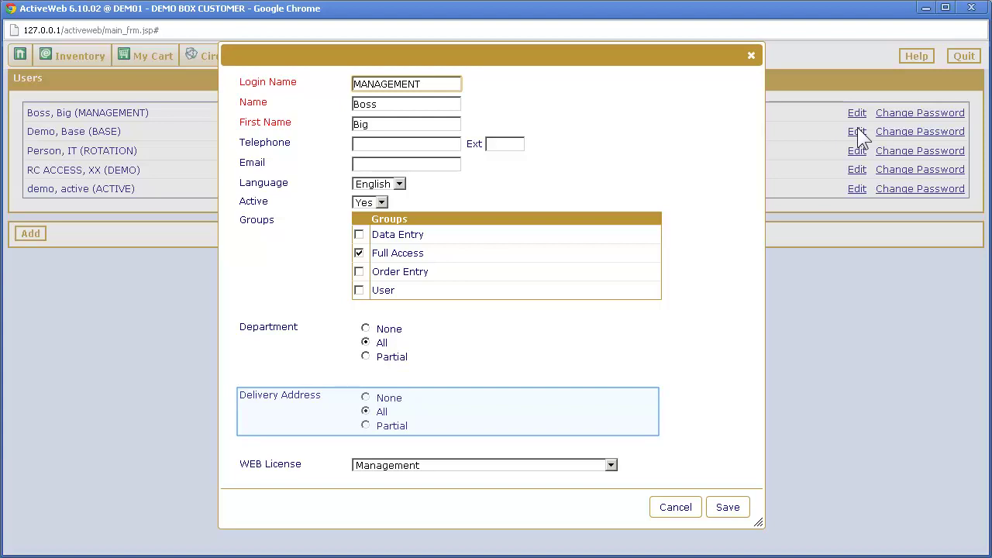
left_click(612, 465)
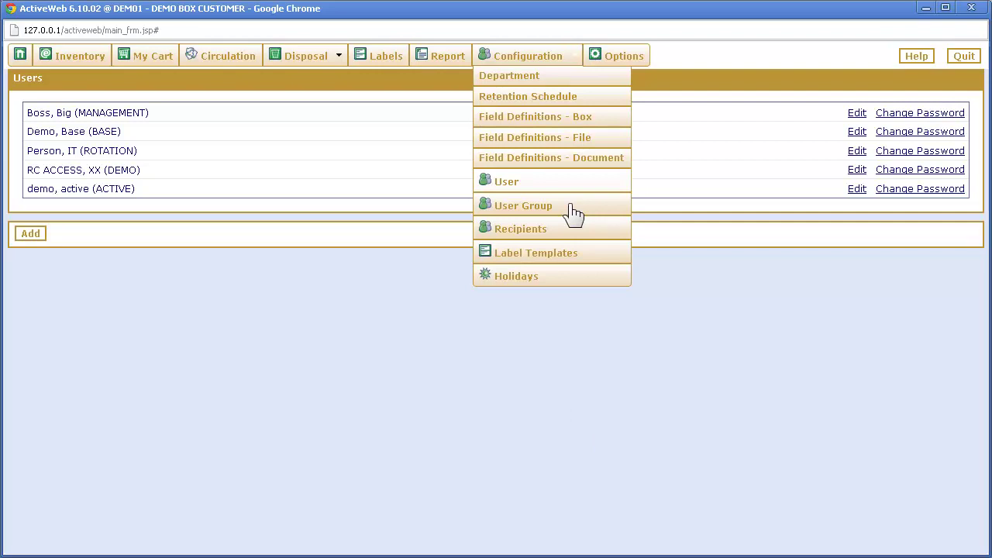
Create a new user group and name it Summer student
left_click(574, 214)
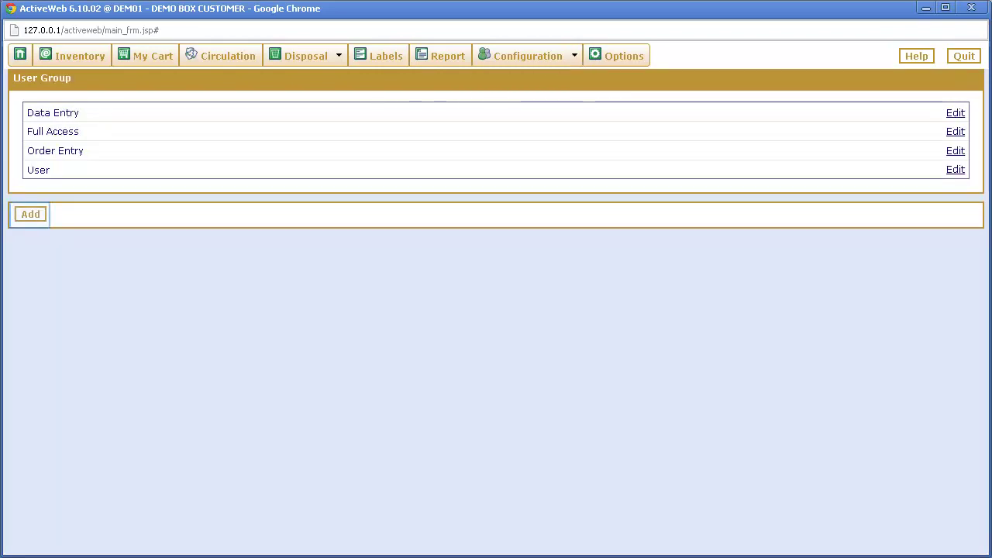
key("Return")
type("Su")
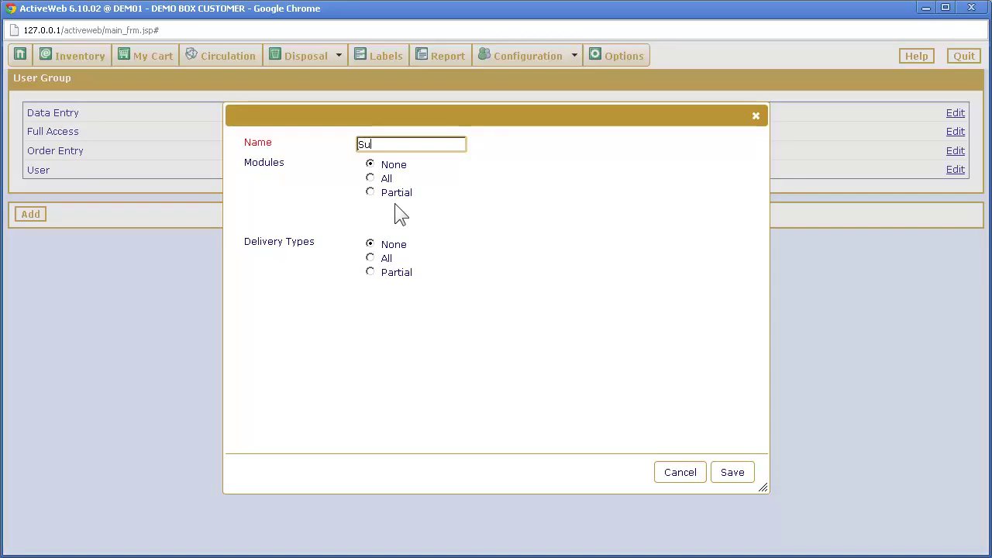
type("mmer student")
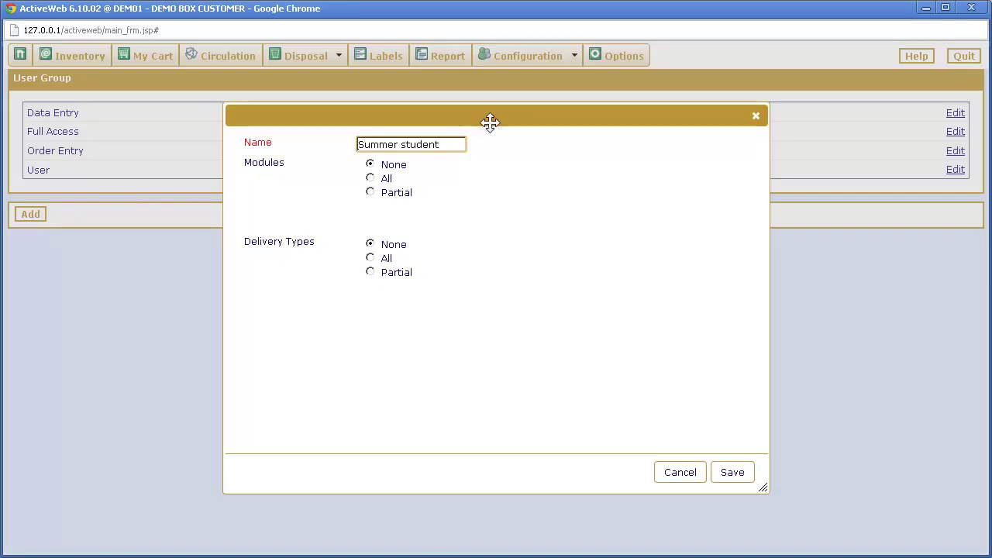
Set the Summer student group's modules and delivery types to Partial and review the individual permissions
left_click(370, 191)
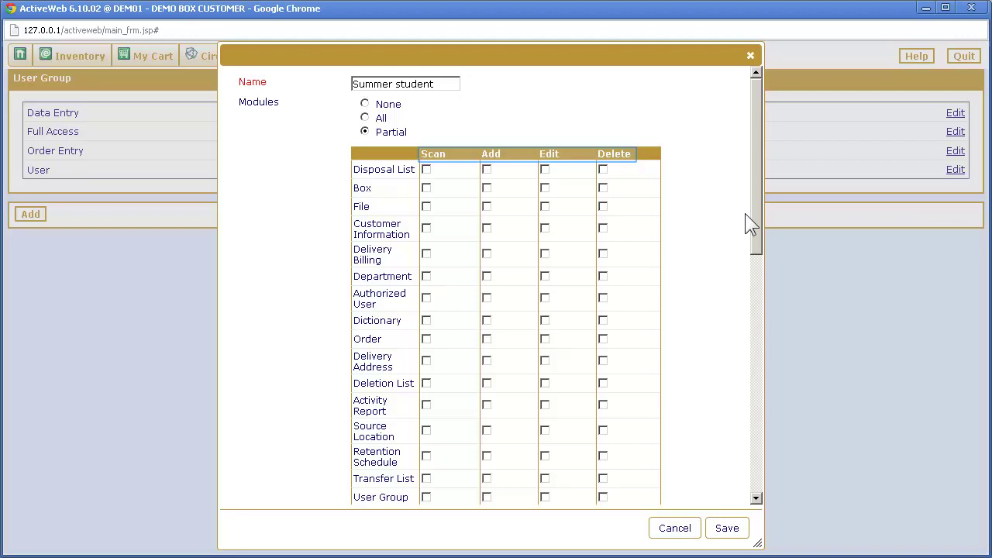
left_click_drag(752, 217, 746, 405)
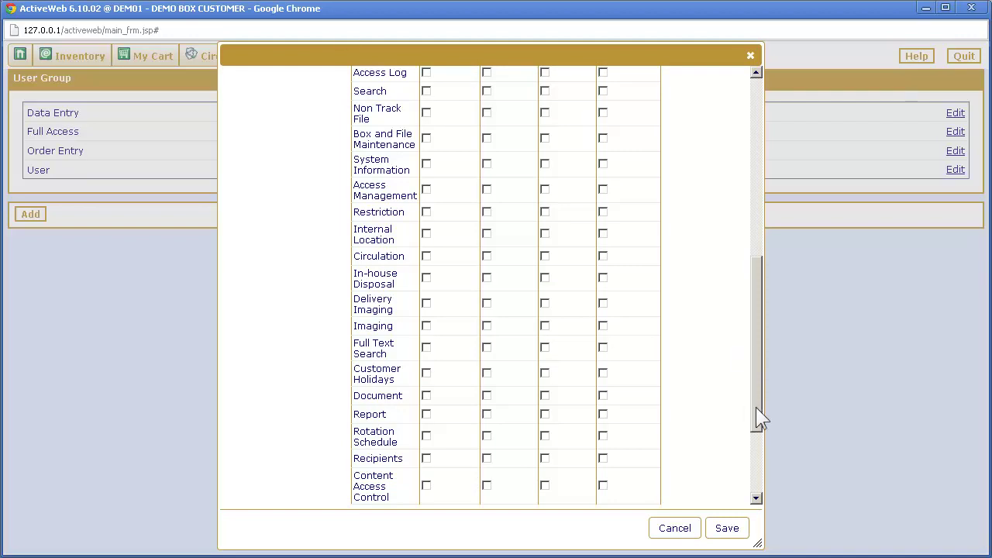
left_click_drag(756, 408, 760, 459)
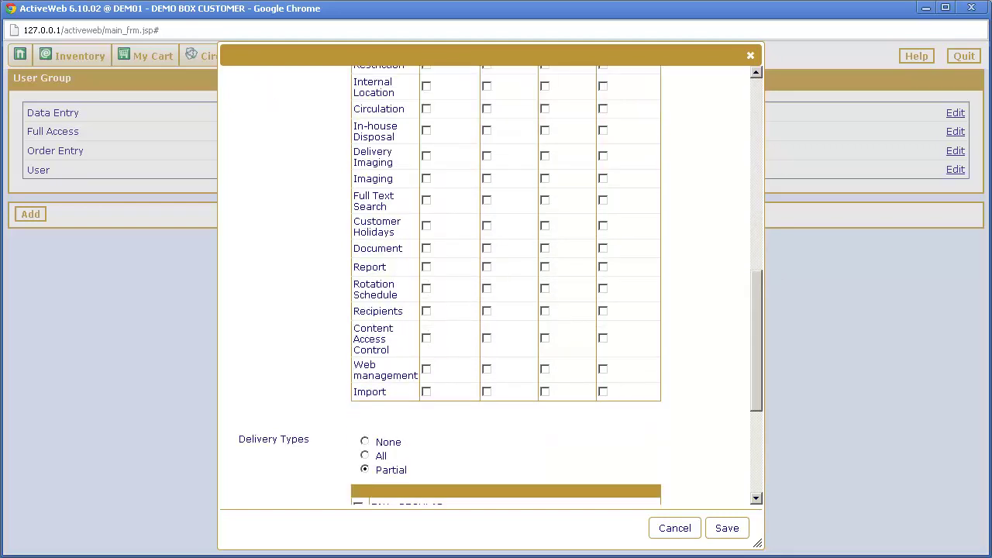
left_click_drag(755, 385, 753, 473)
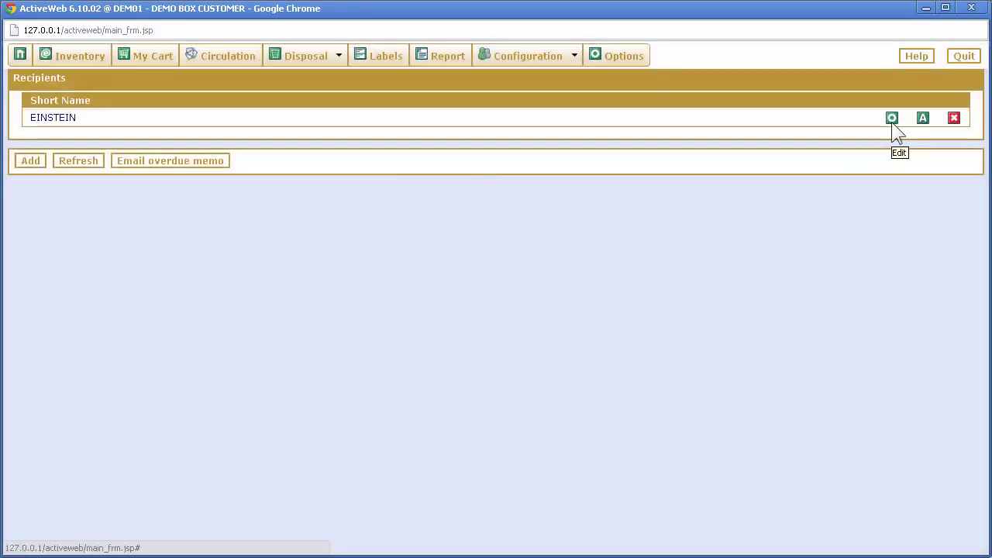
Open the listed recipient for editing, and replace the recipient of box 00001 in the cart with an entry starting with e
left_click(892, 121)
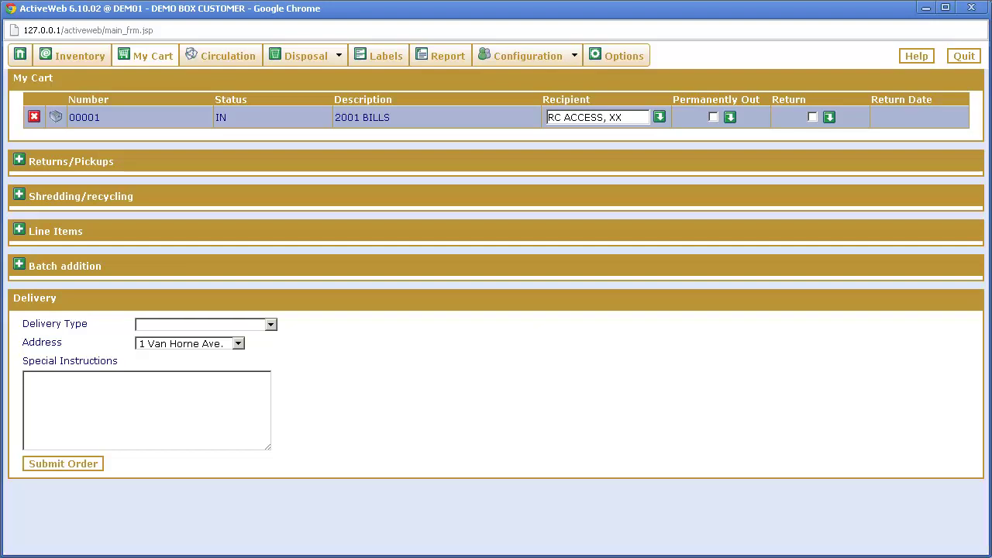
key("ctrl+a")
type("e")
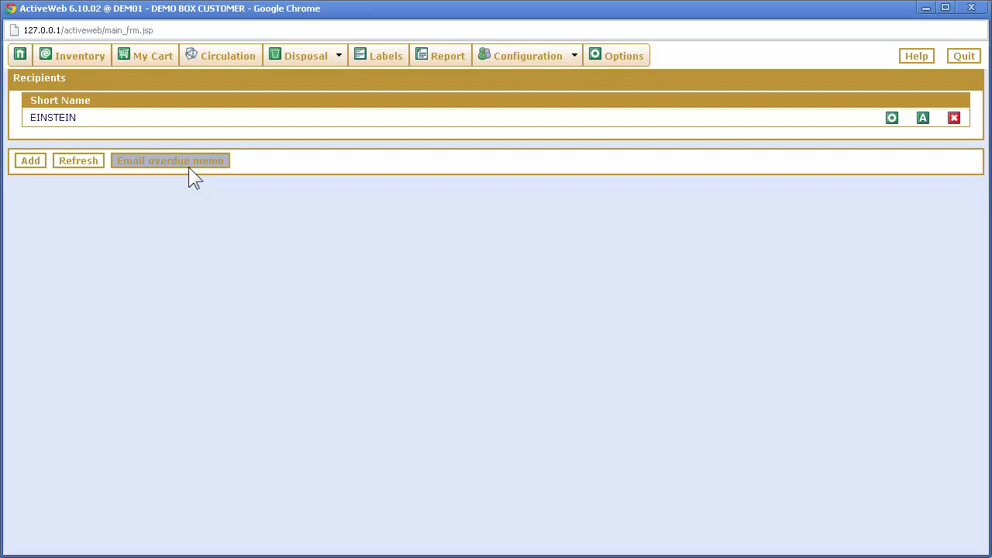
Email the overdue memo from the recipients list
left_click(188, 162)
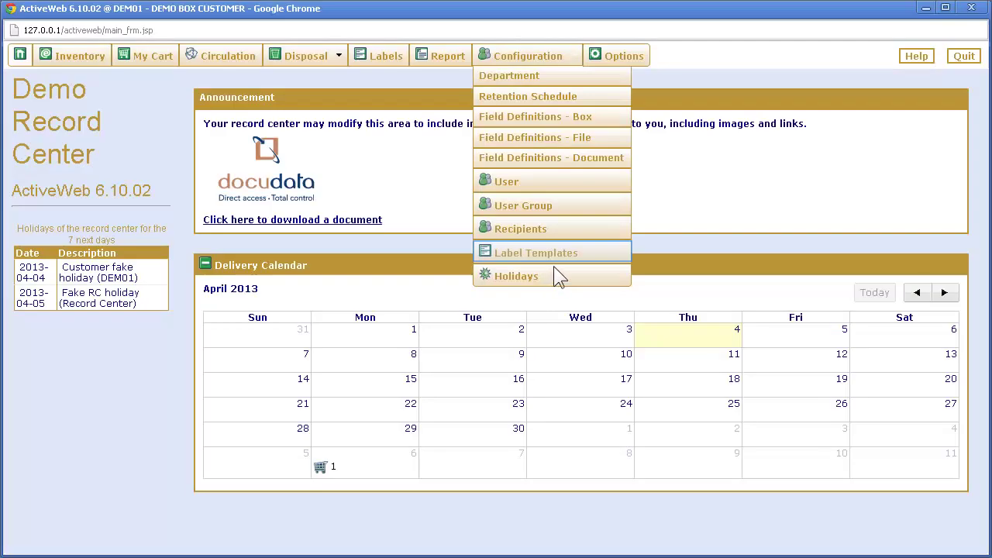
Open the Demo Labels box label template and review its available label formats, field layout and preview
left_click(557, 242)
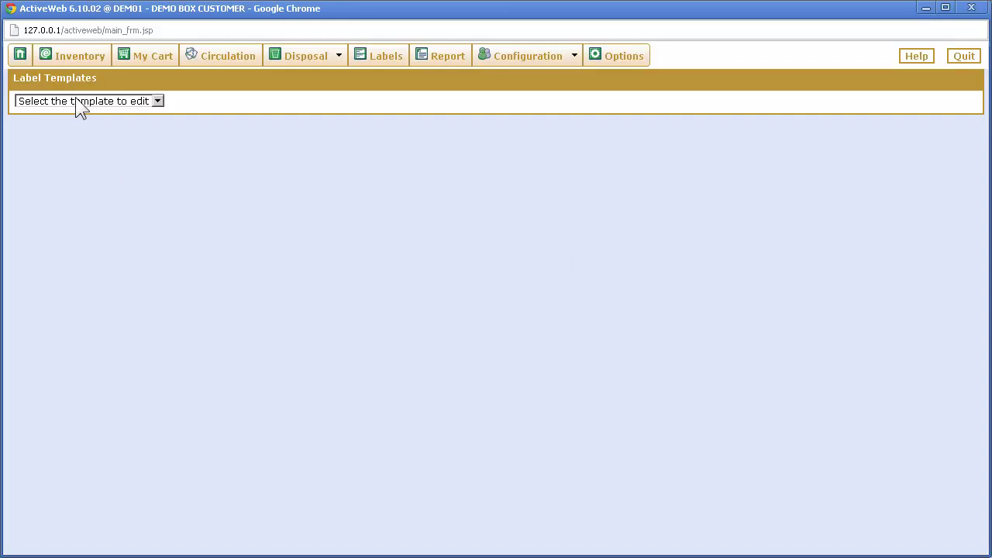
left_click(80, 109)
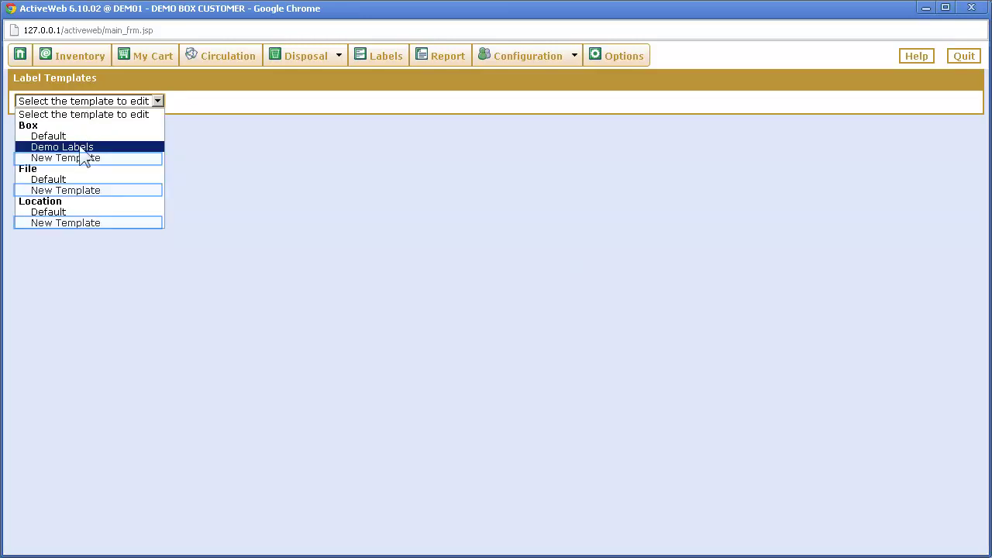
left_click(81, 147)
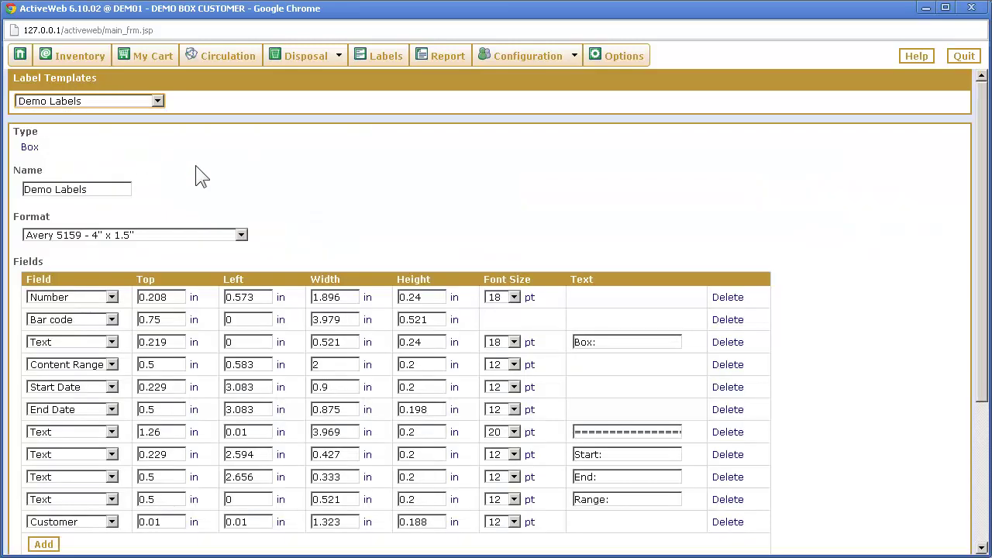
left_click(241, 235)
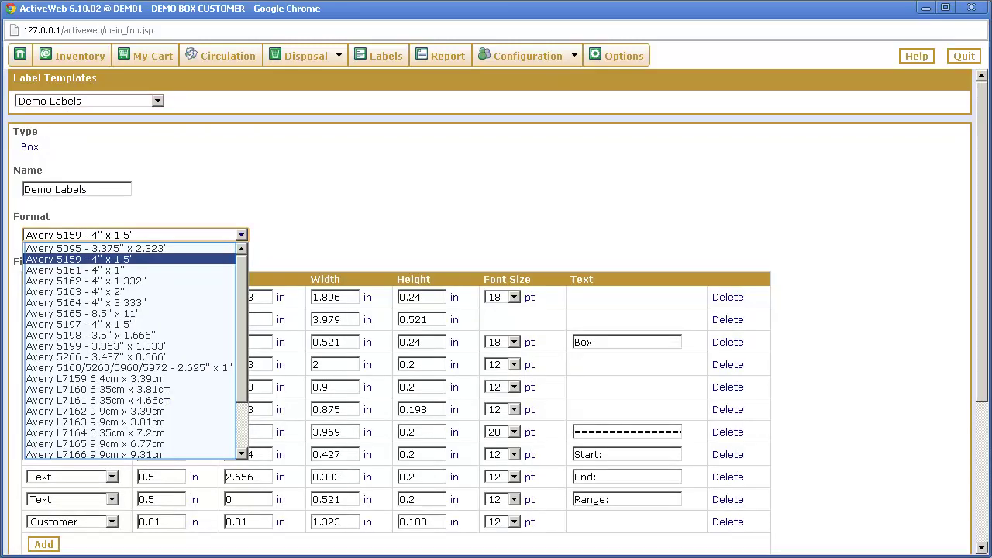
left_click_drag(981, 270, 972, 404)
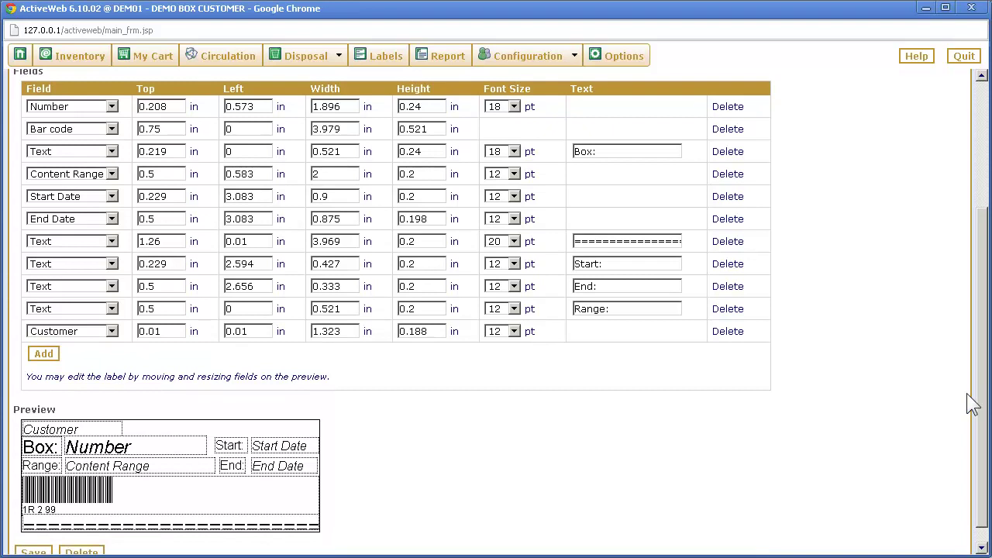
Try out an extra Number field about 0.79 in wide beside the bar code on the label, and delete it
left_click(43, 354)
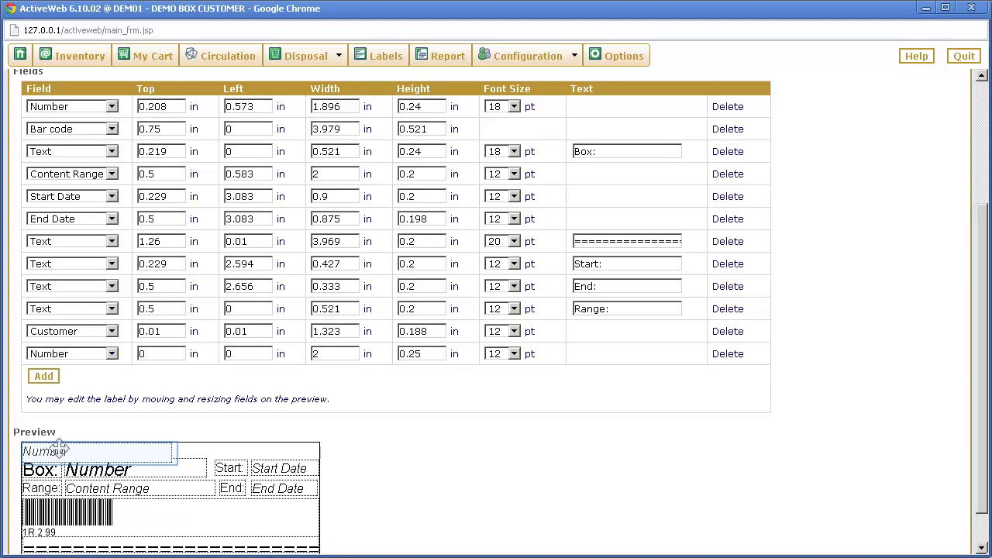
left_click(59, 450)
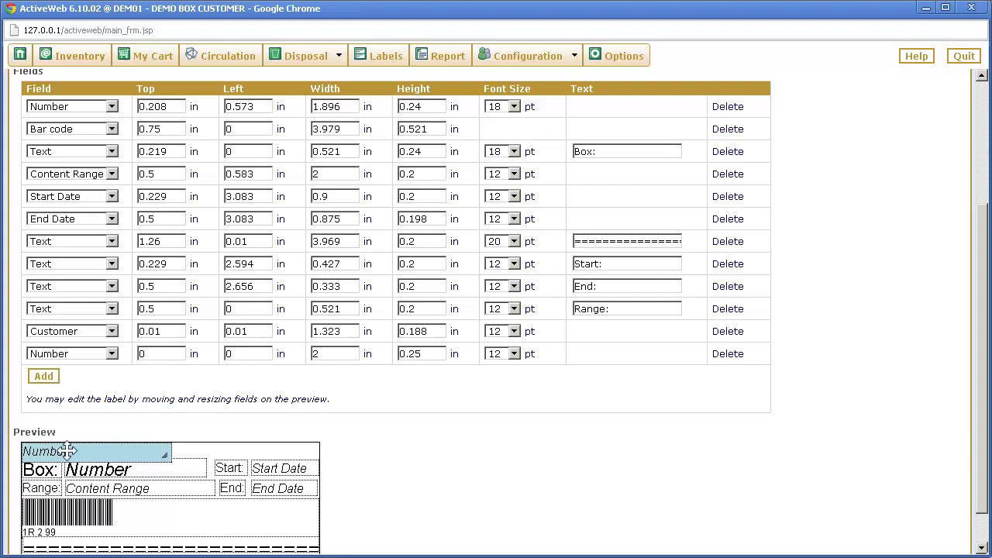
left_click_drag(68, 450, 154, 513)
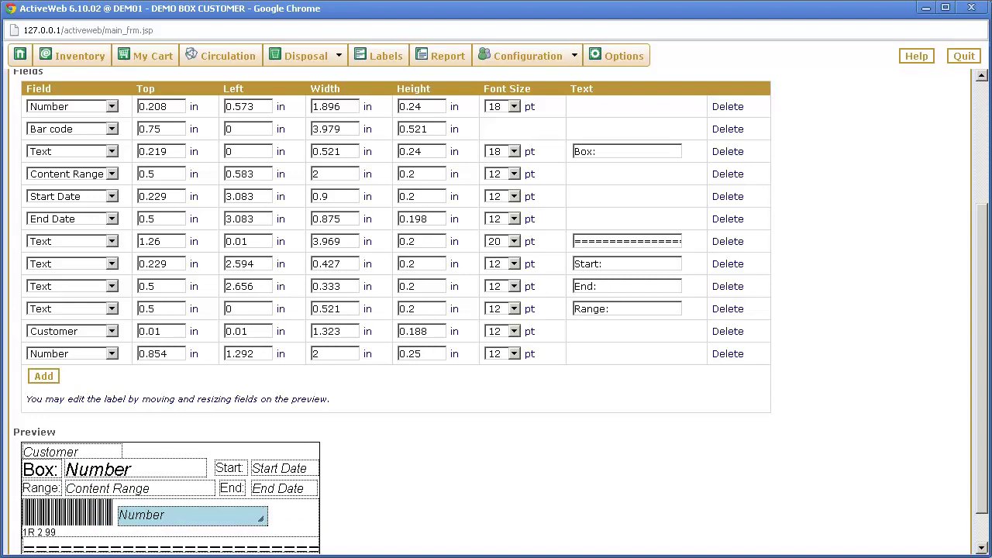
left_click_drag(260, 519, 177, 522)
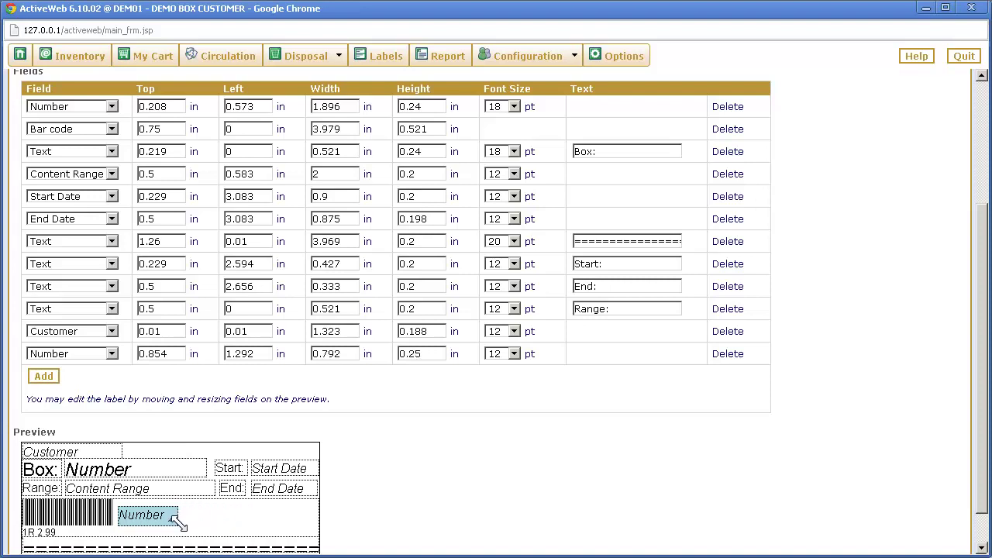
left_click(113, 354)
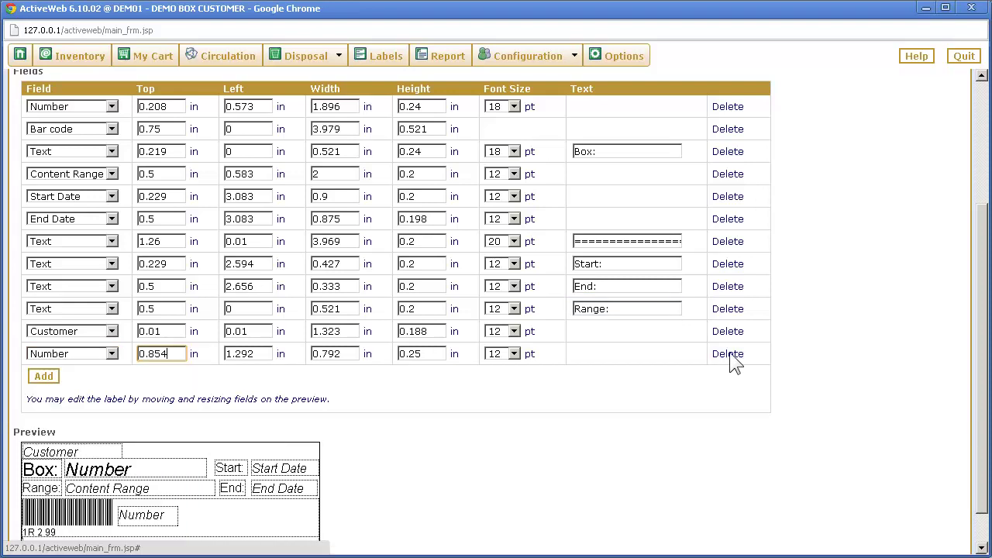
left_click(731, 358)
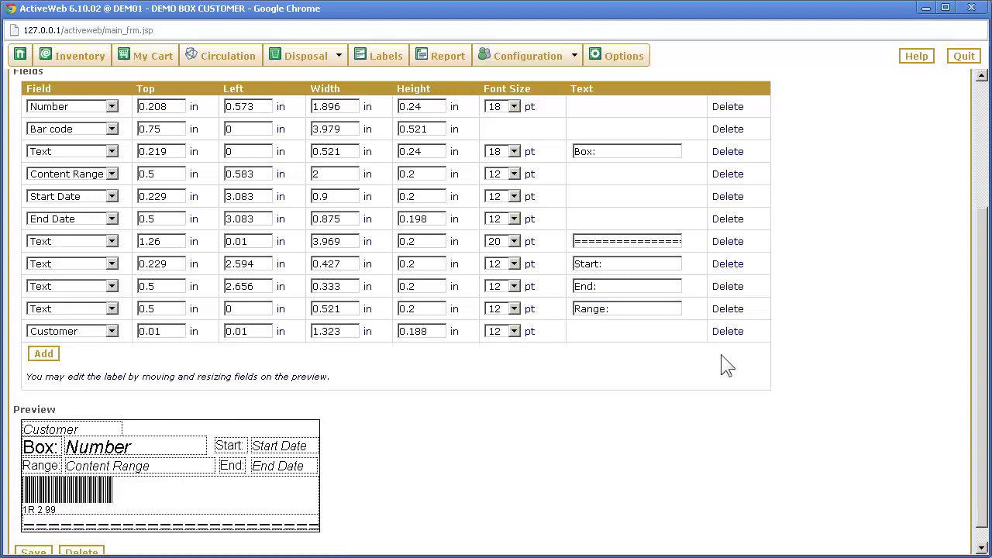
Save the Demo Labels template
scroll(721, 354, "down", 1)
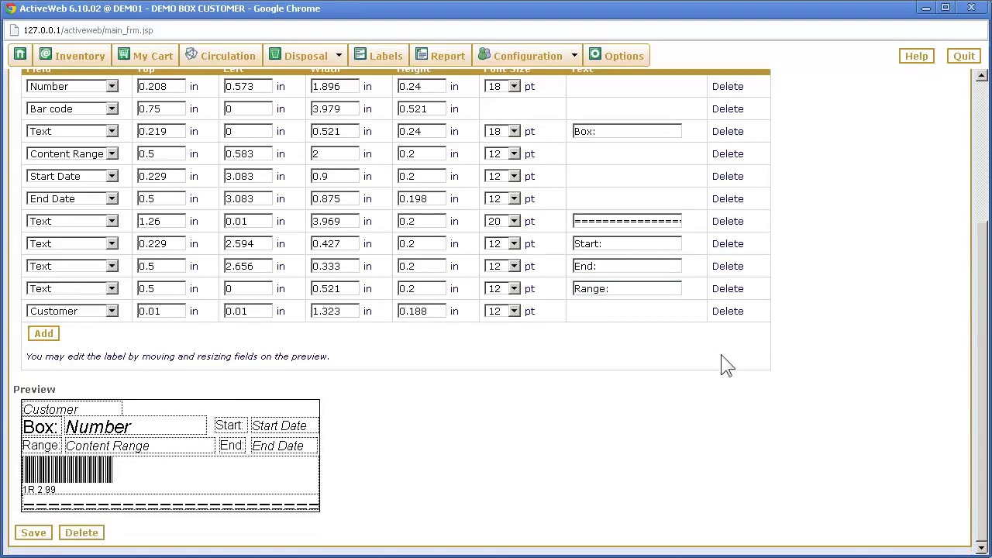
left_click(39, 533)
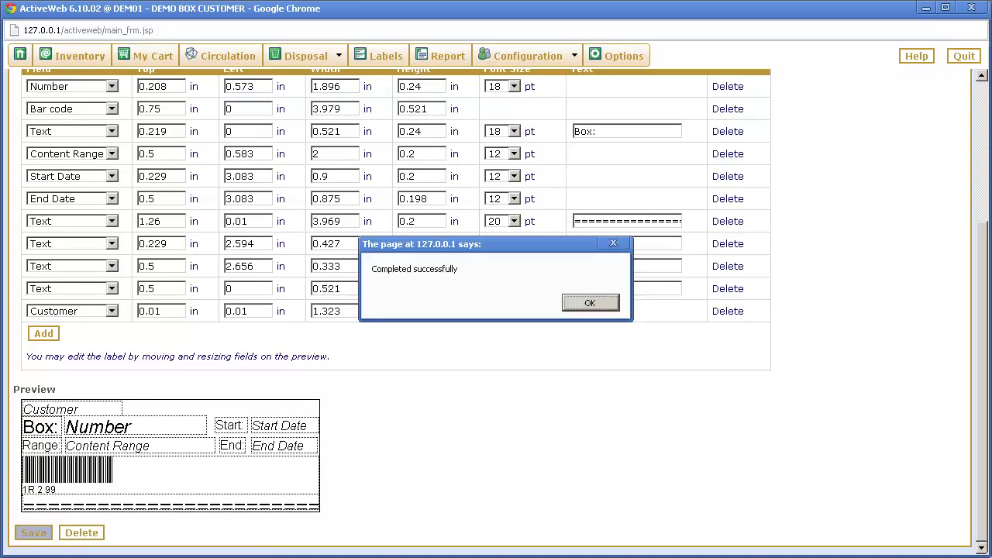
key("Return")
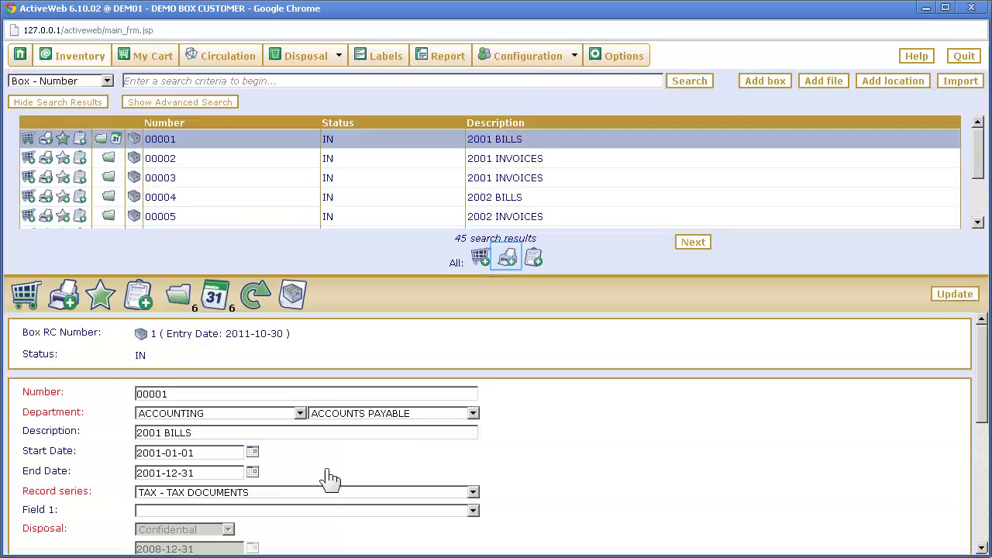
Add all boxes in the inventory search results to the print list and open the label printing page
left_click(507, 259)
left_click(508, 260)
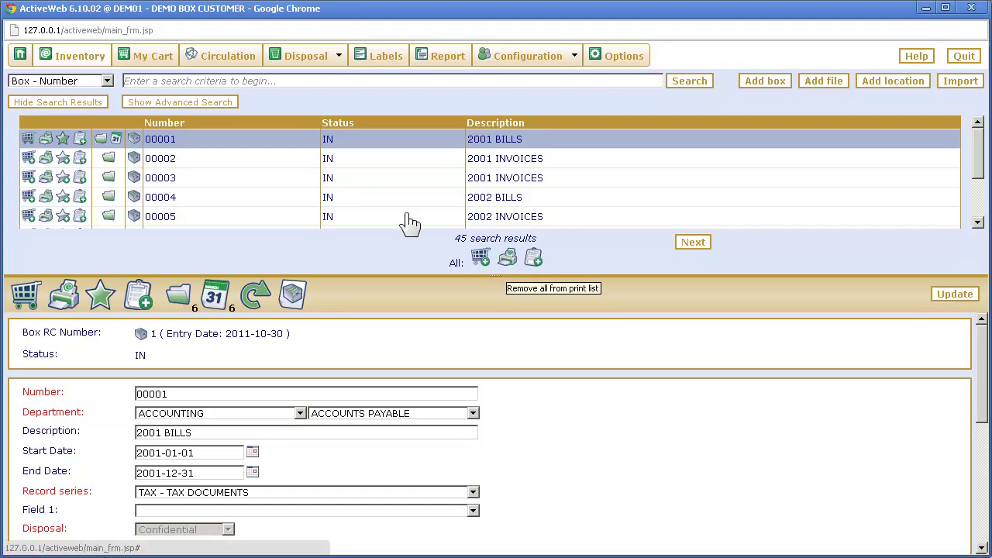
left_click(371, 60)
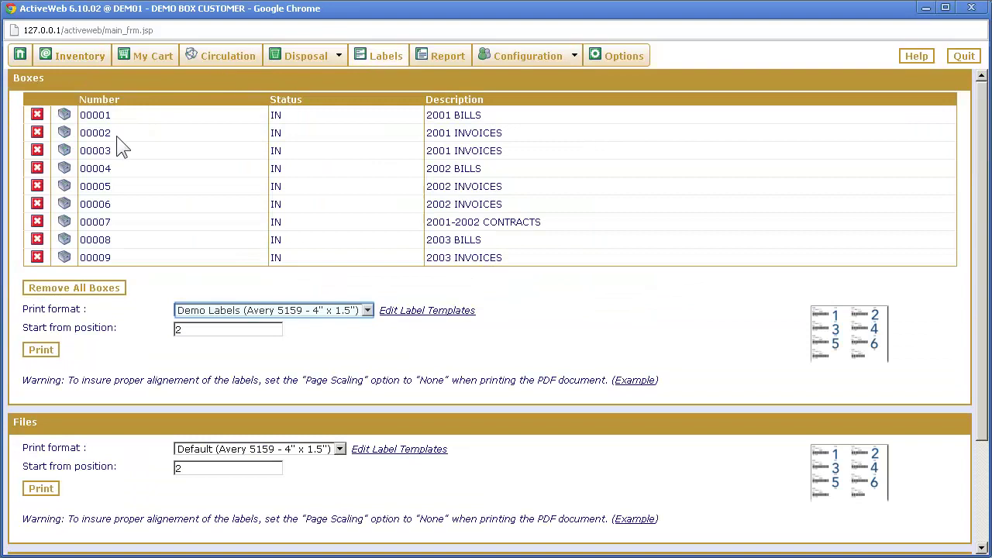
Generate the box labels PDF in the Demo Labels format starting from position 2, and turn off Fit to page for printing
left_click(47, 352)
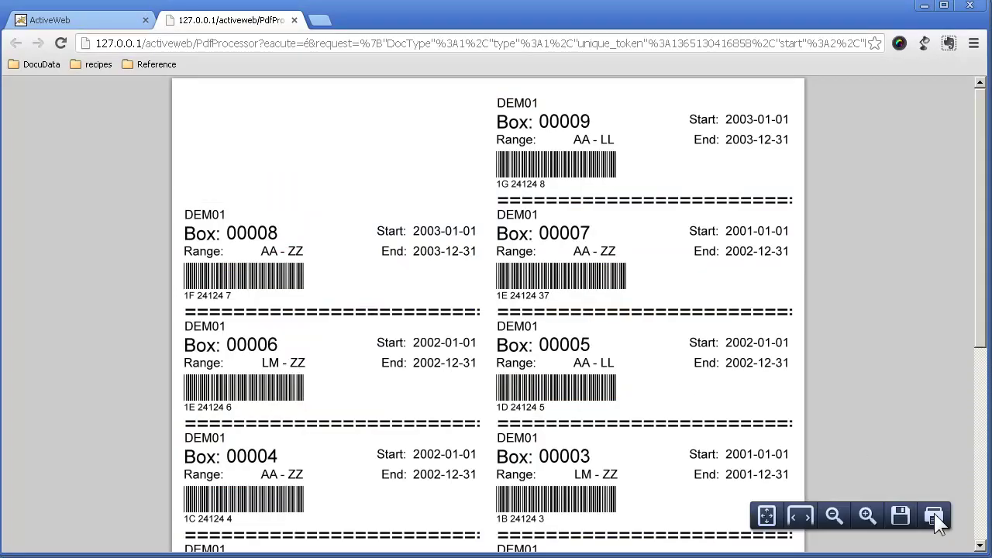
left_click(934, 513)
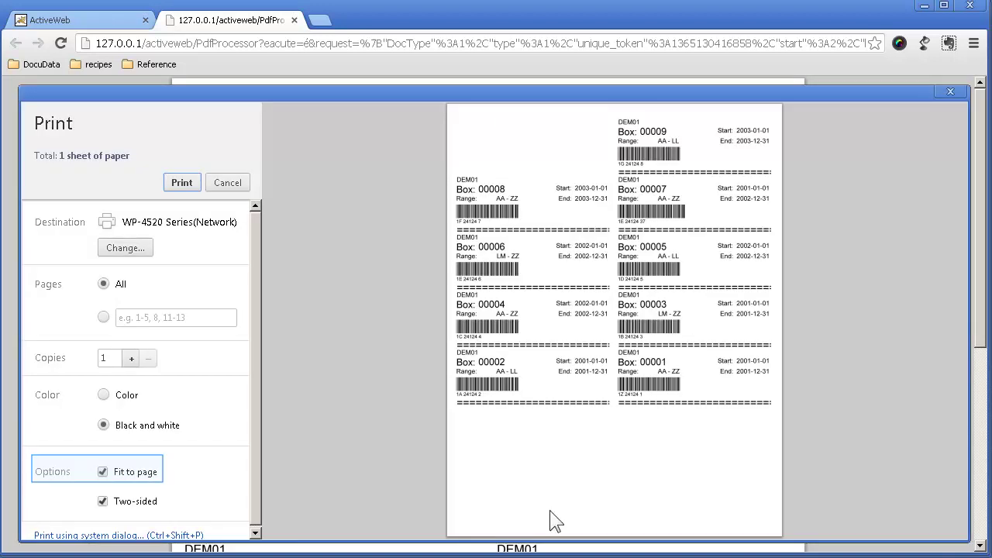
left_click(103, 472)
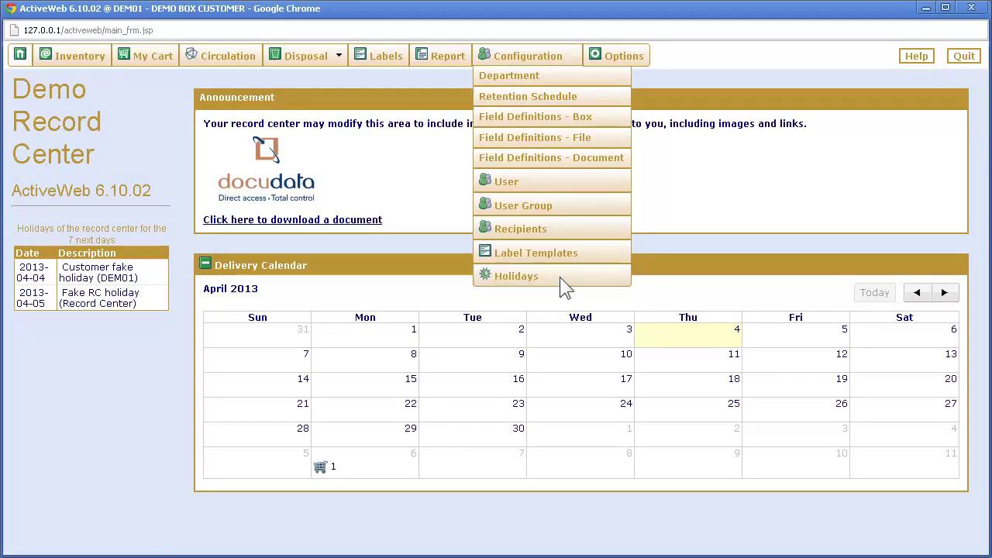
Add a holiday dated 2013-04-04 with the description Customer fake holiday
left_click(560, 279)
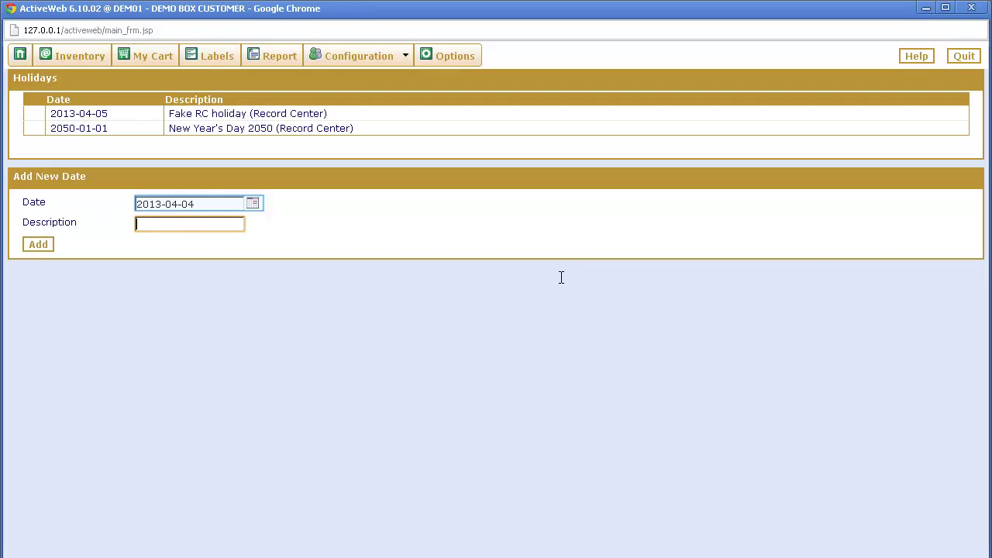
type("Cus")
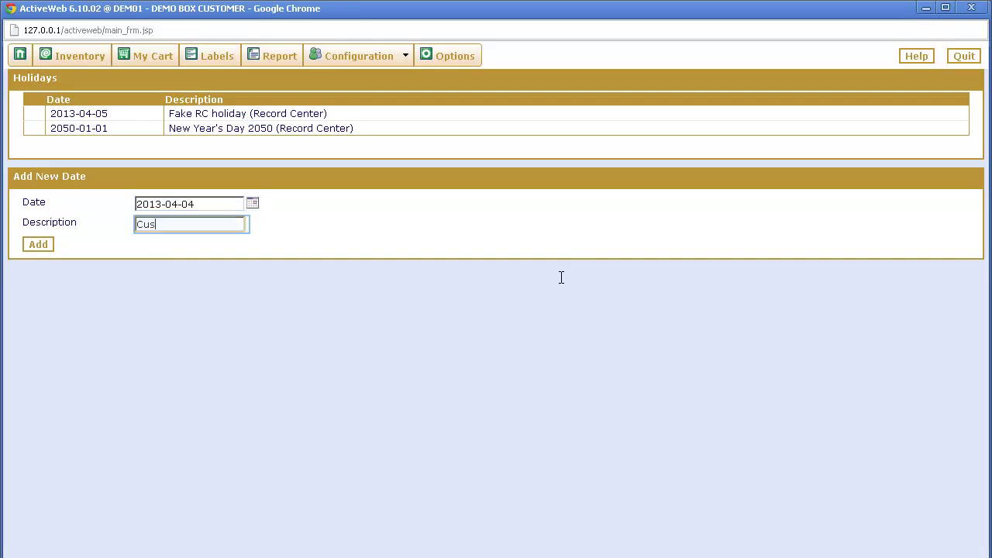
type("tomer fake holiday")
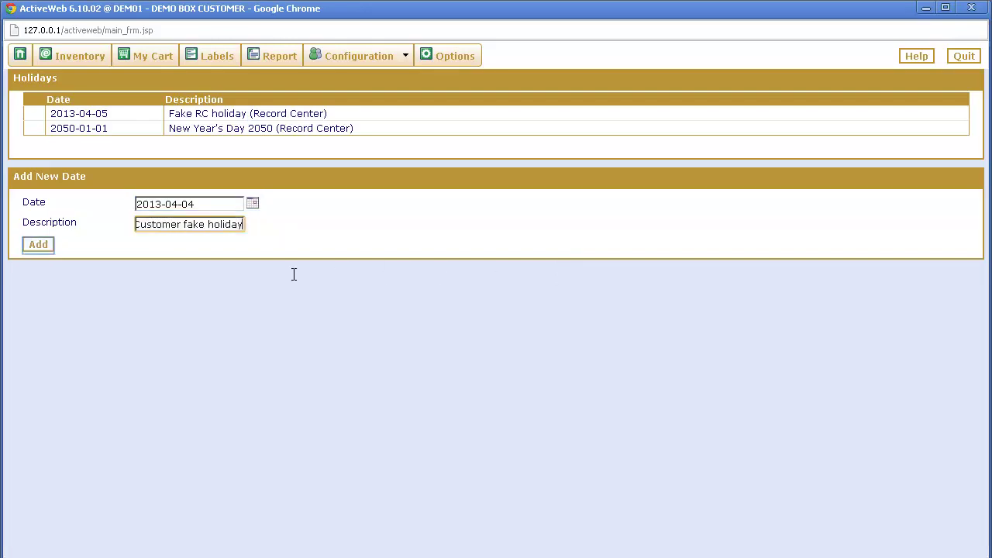
left_click(38, 244)
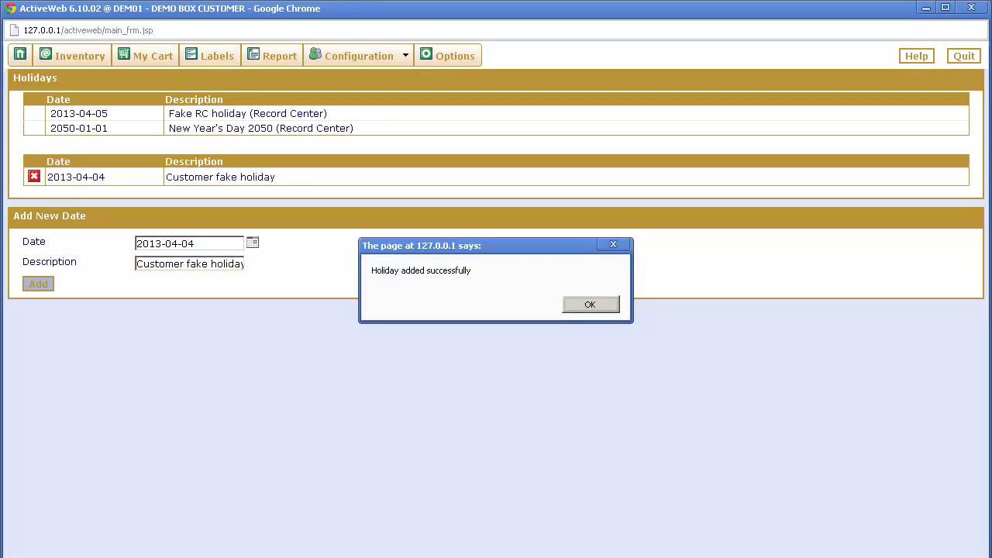